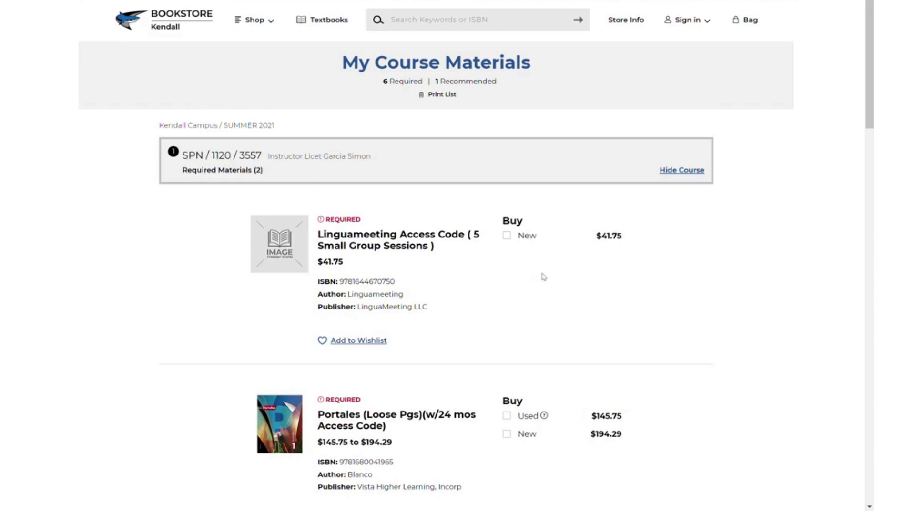
scroll(543, 277, down, 1)
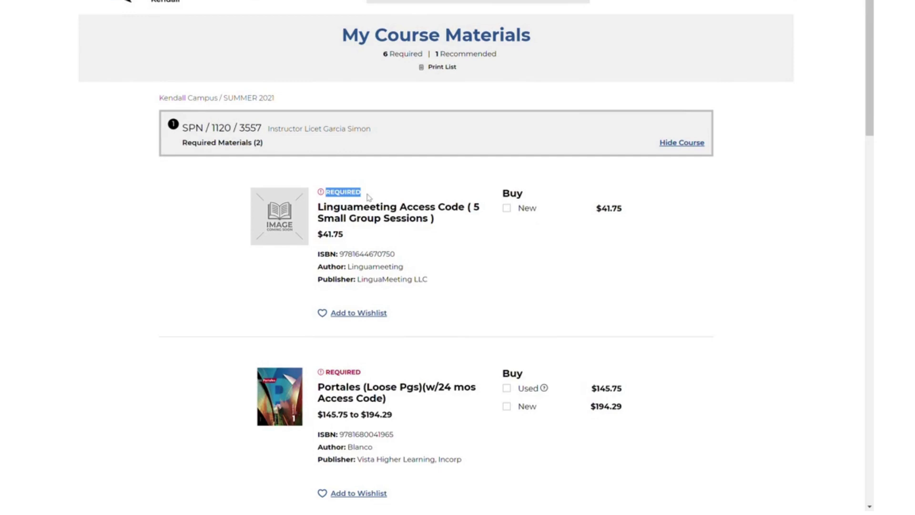
Select new copies of the Linguameeting Access Code and Portales, which includes 24-month access.
click(507, 208)
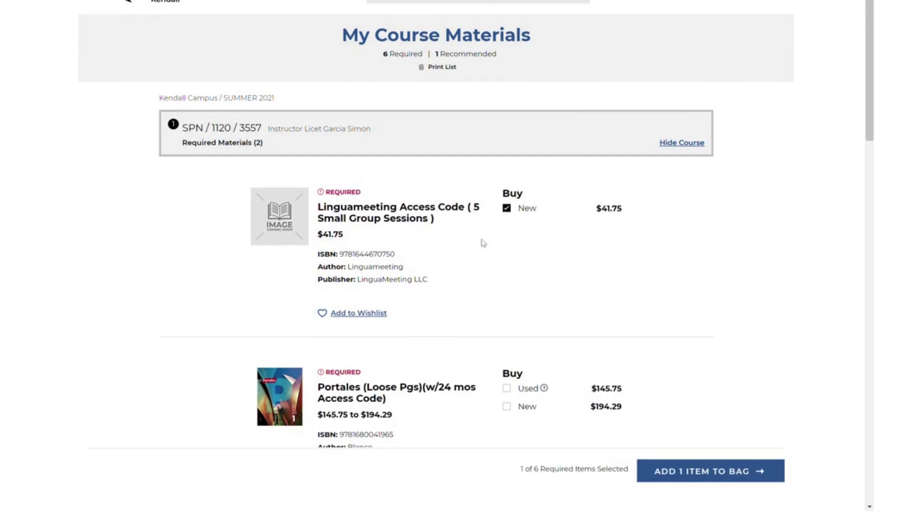
scroll(486, 243, down, 3)
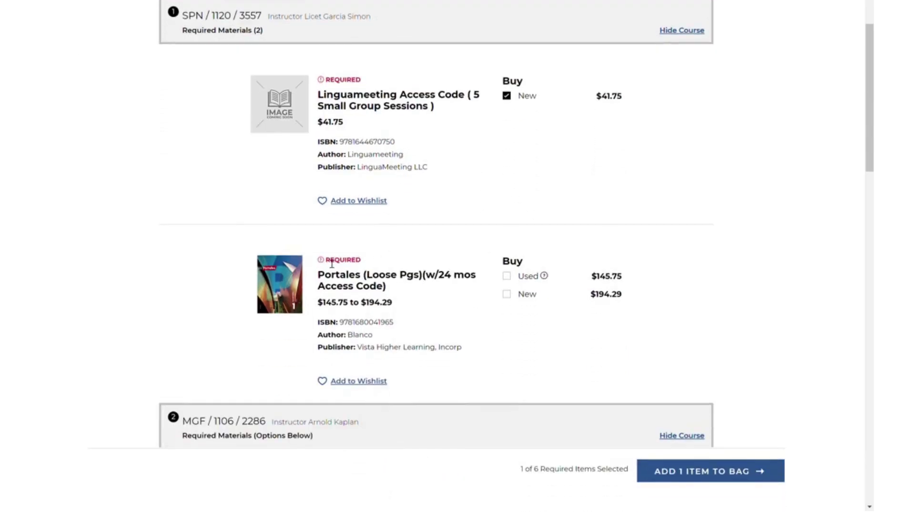
drag(326, 260, 364, 264)
click(507, 294)
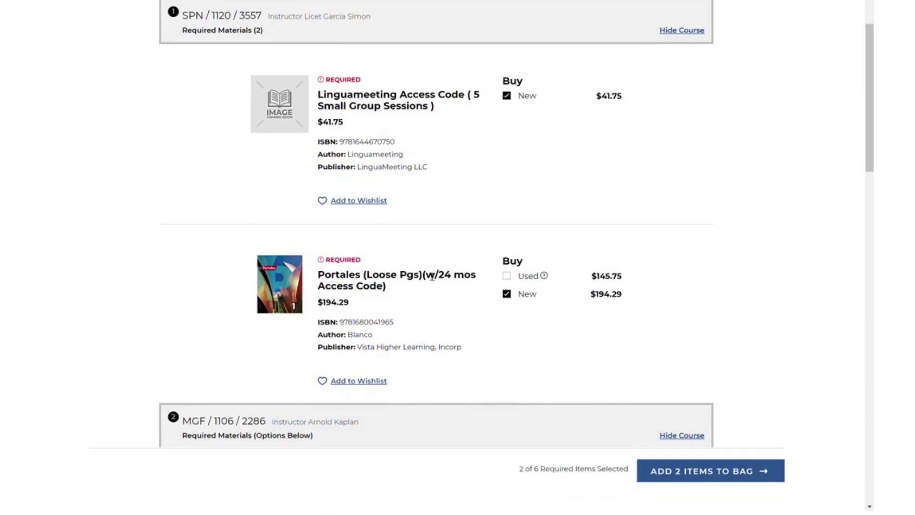
drag(427, 276, 478, 286)
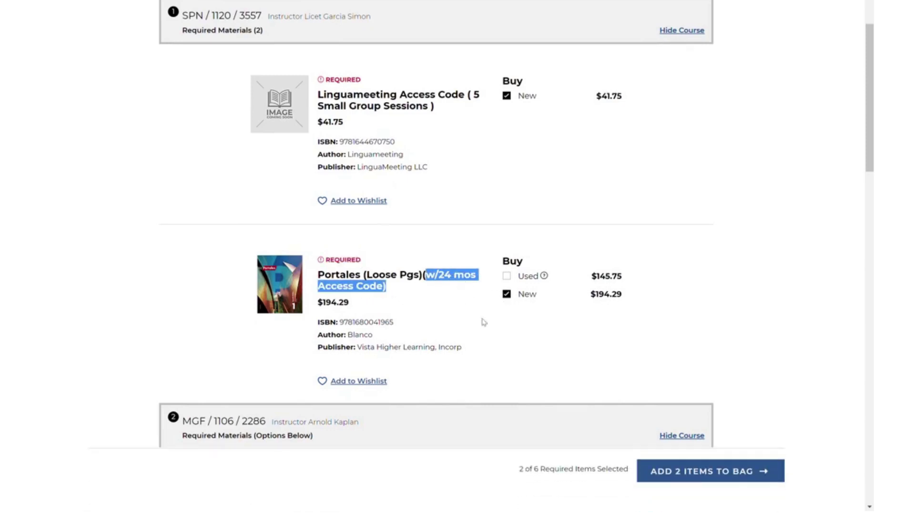
scroll(505, 323, down, 3)
scroll(505, 323, down, 3)
scroll(505, 323, down, 3)
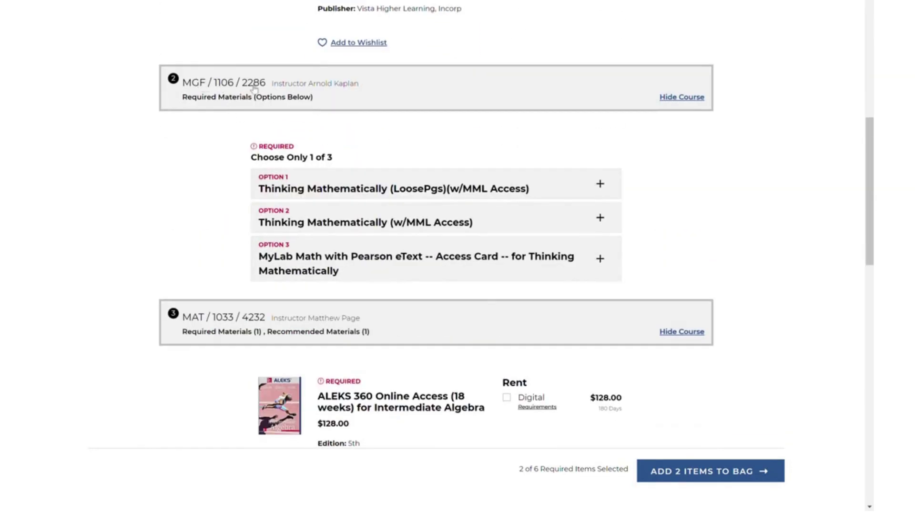
Expand Options 1, 2 and 3 under MGF 1106, where only one option is needed.
click(600, 184)
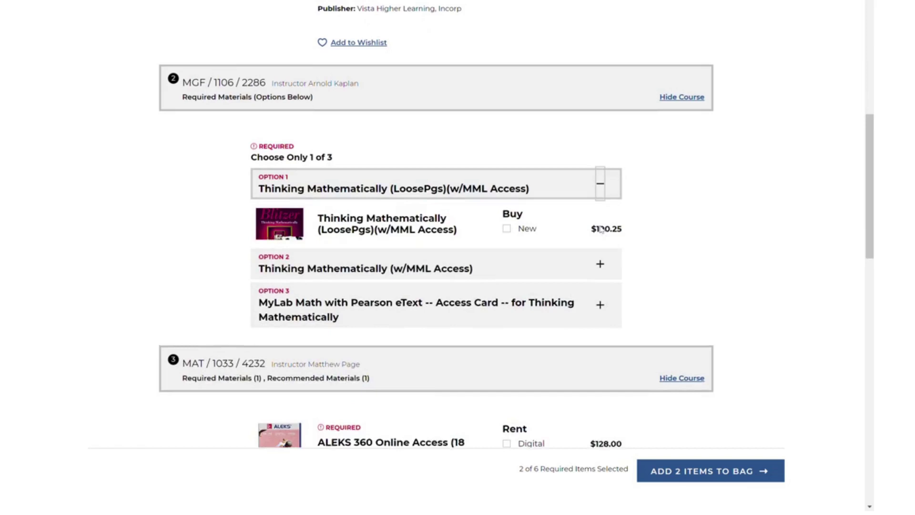
click(600, 340)
scroll(625, 394, down, 2)
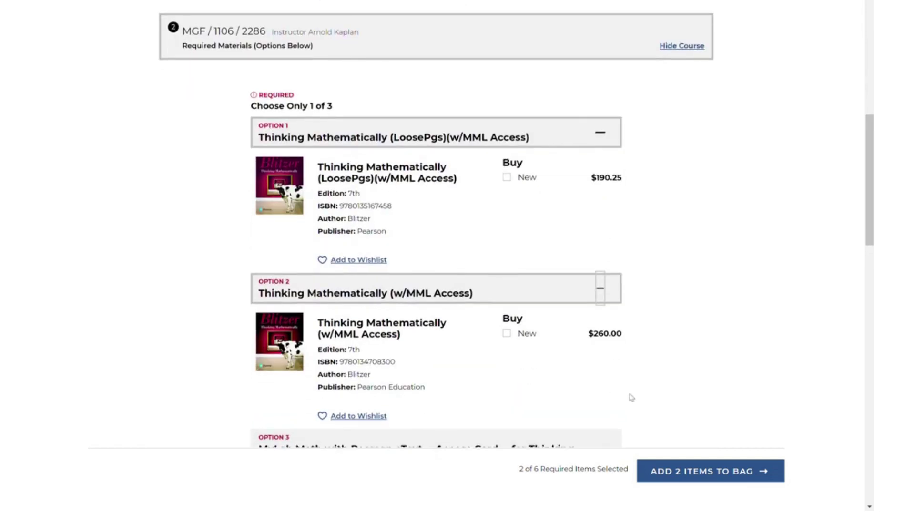
click(612, 401)
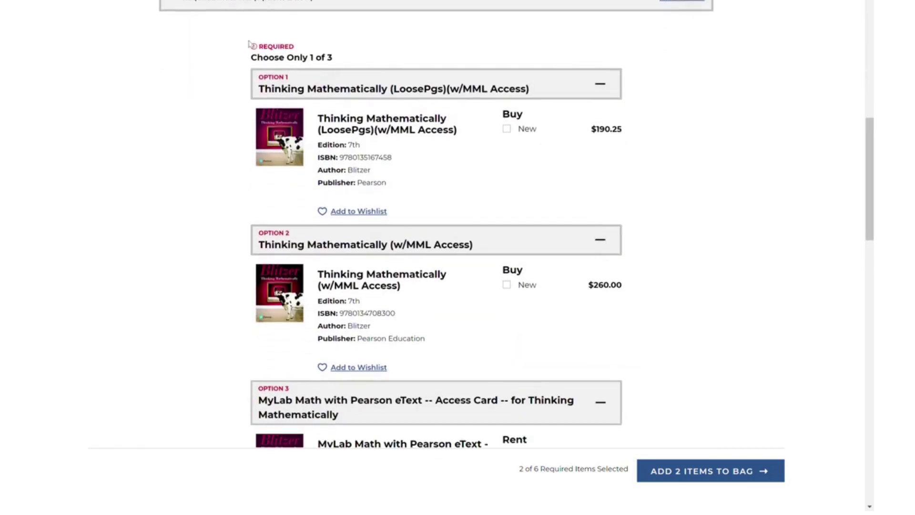
drag(250, 57, 336, 59)
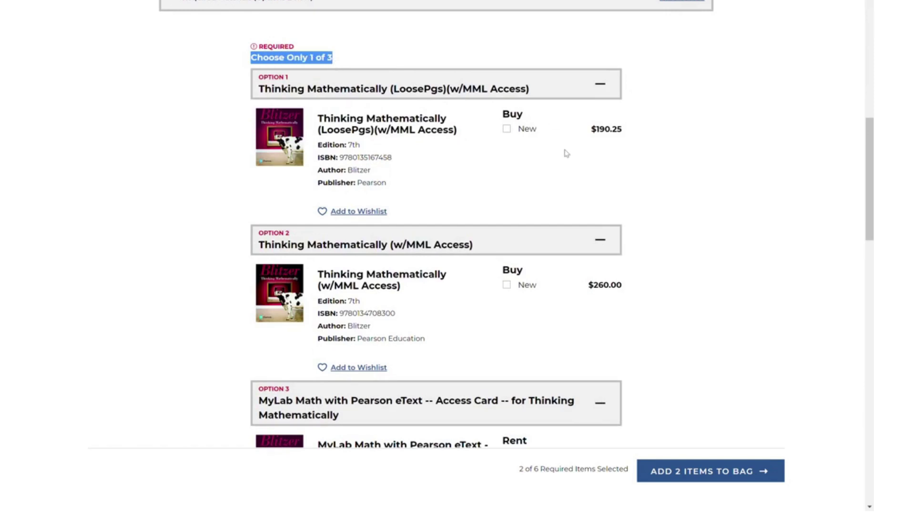
scroll(565, 152, down, 2)
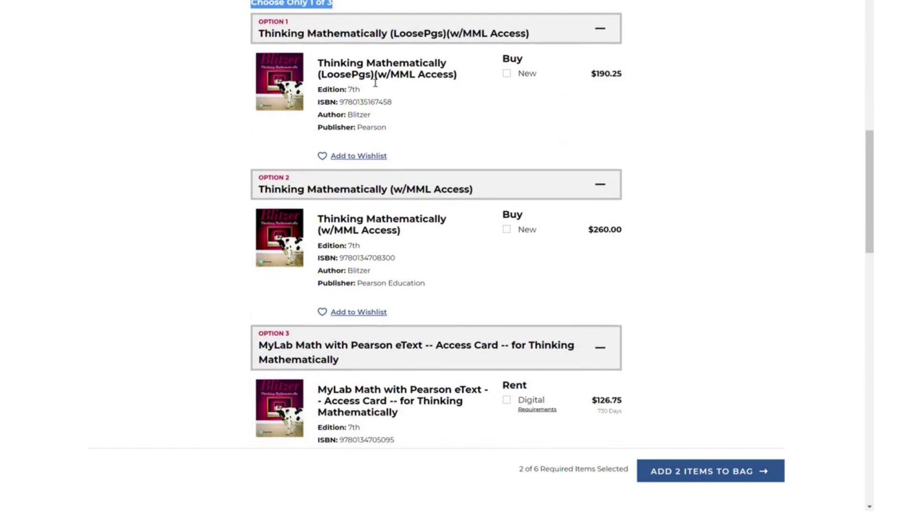
Compare the options' MyLab Math access and rent the MyLab Math eText access card digitally.
drag(379, 75, 456, 75)
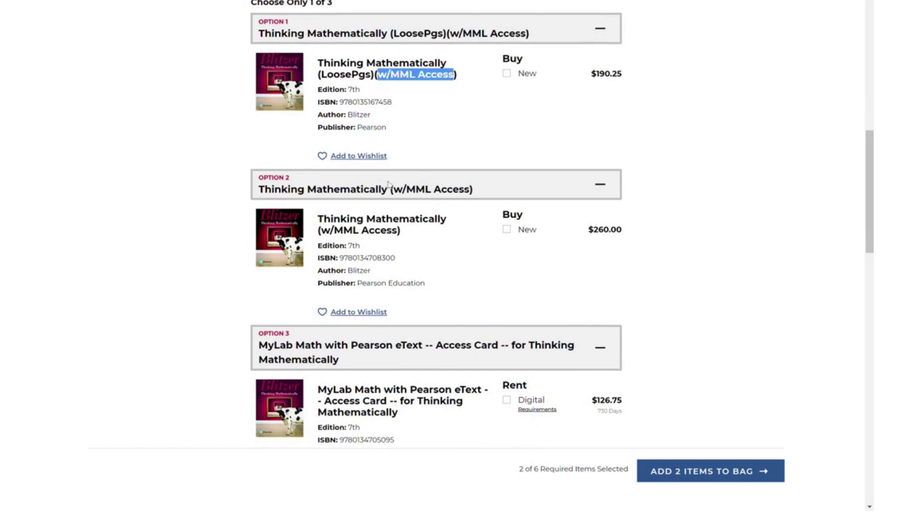
drag(323, 230, 401, 232)
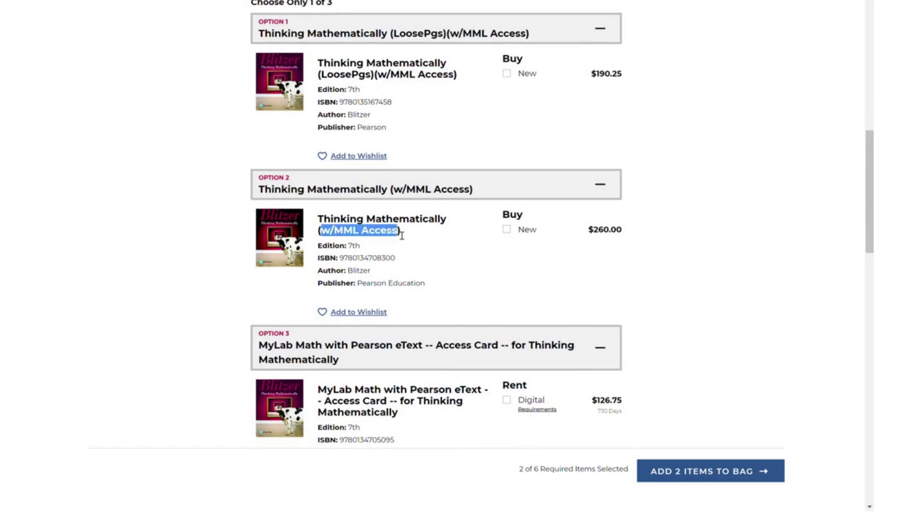
scroll(432, 254, down, 3)
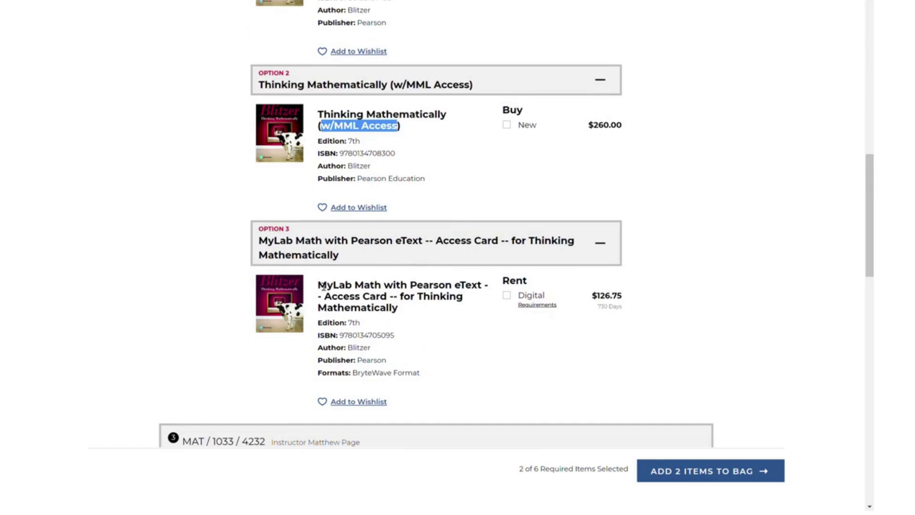
drag(318, 284, 485, 286)
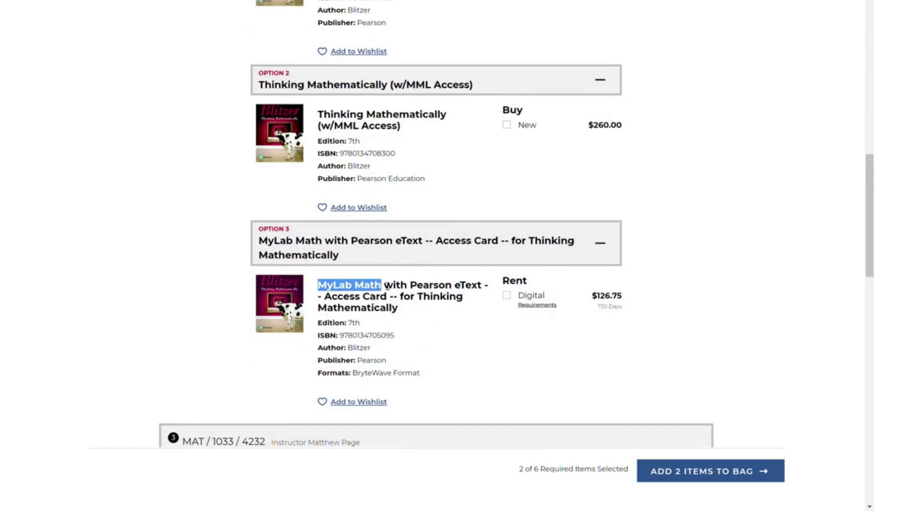
click(506, 295)
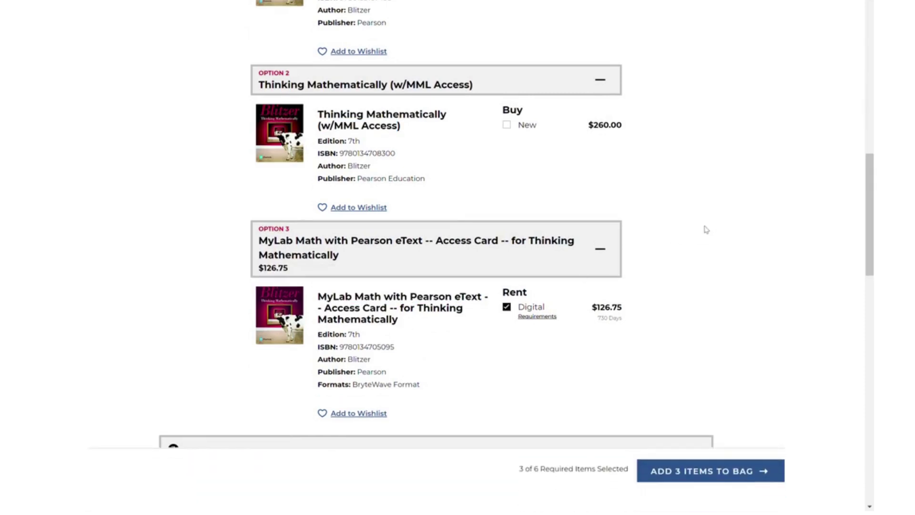